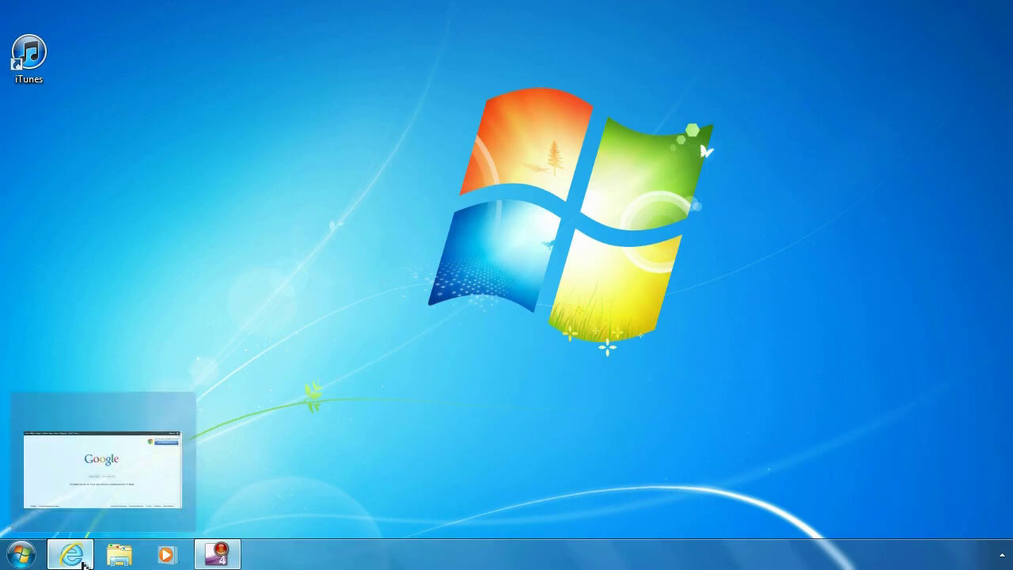
click(79, 556)
click(162, 31)
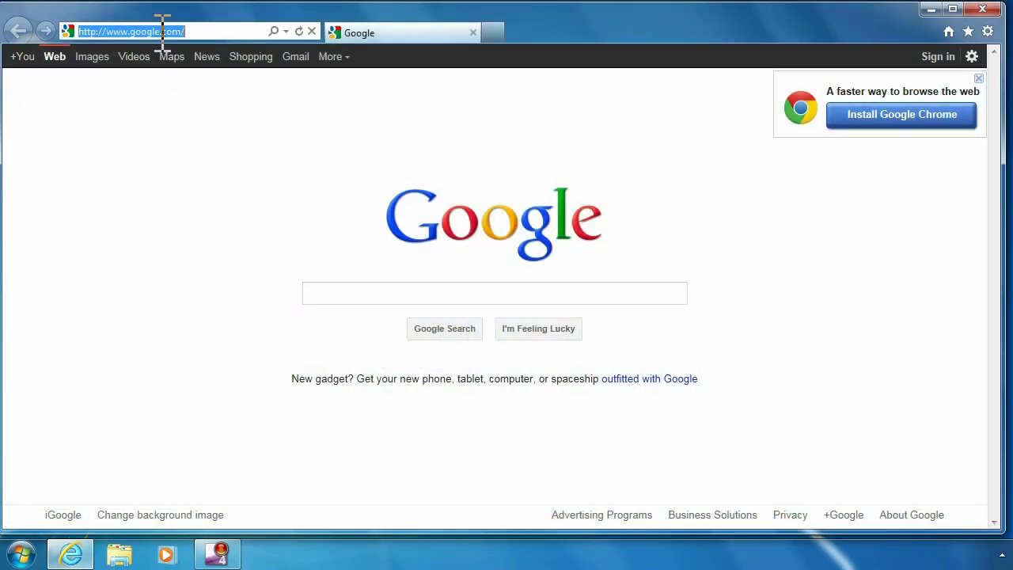
text(www)
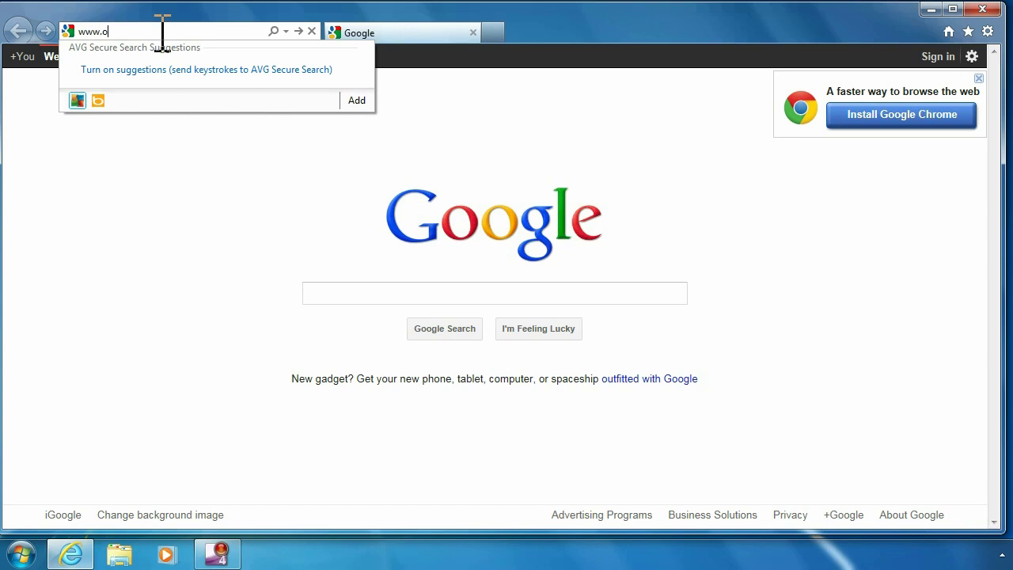
text(.pokki.com/)
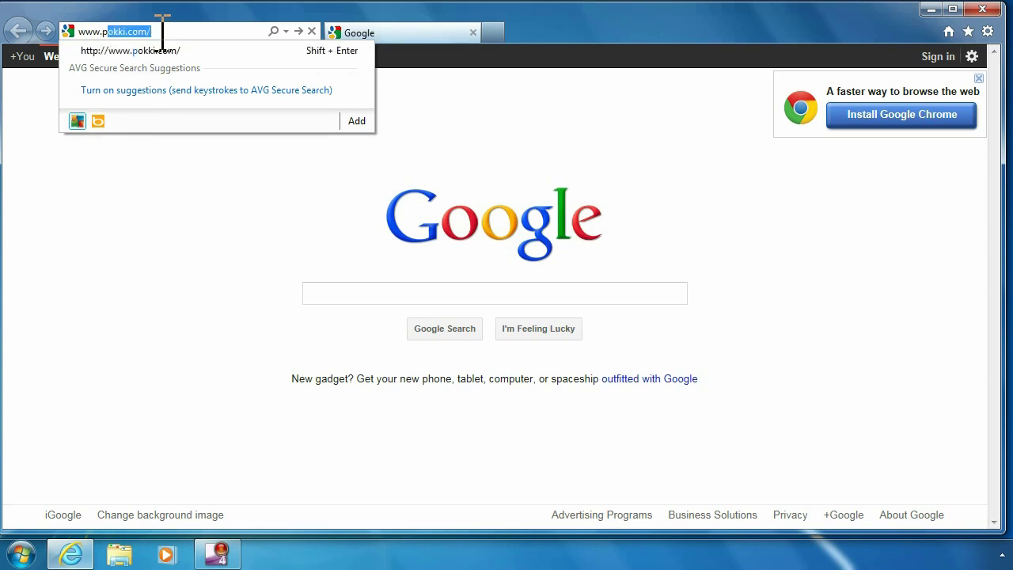
key(Return)
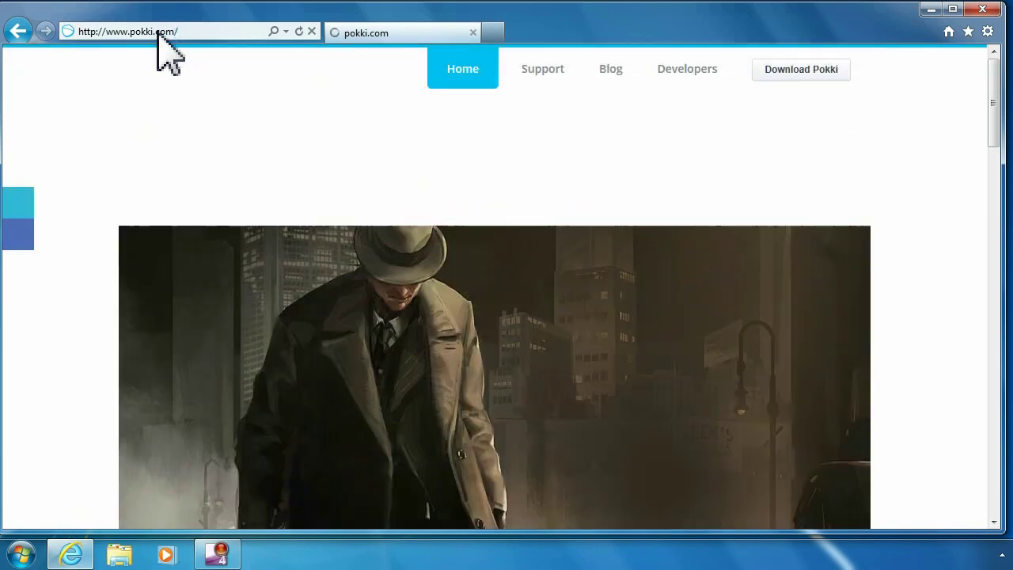
click(788, 71)
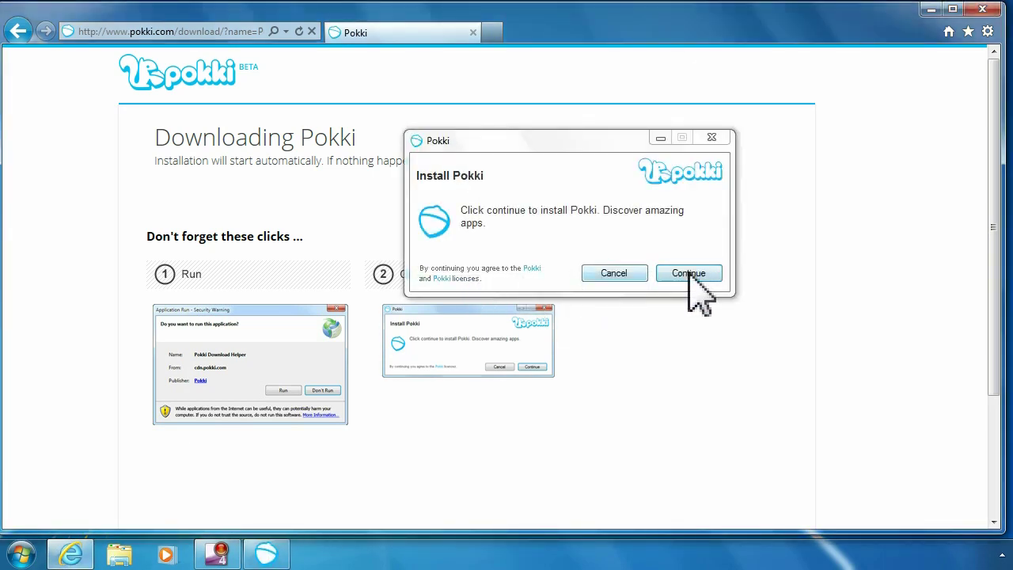
Step: Continue the Install Pokki dialog and let the installation finish
click(690, 273)
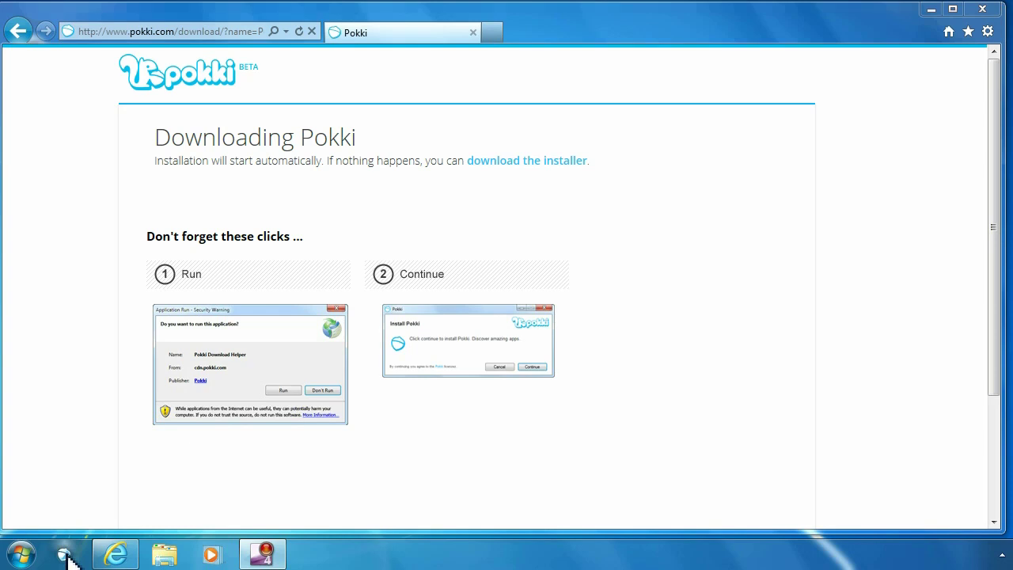
Step: Open the Pokki launcher and view the New, Browse and My Apps categories, ending on Featured
click(65, 556)
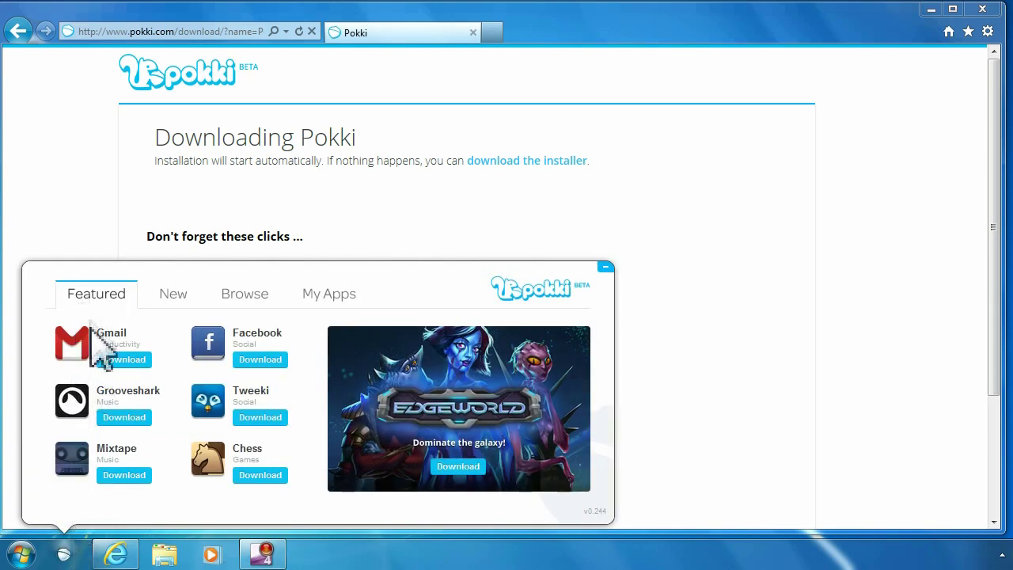
click(168, 294)
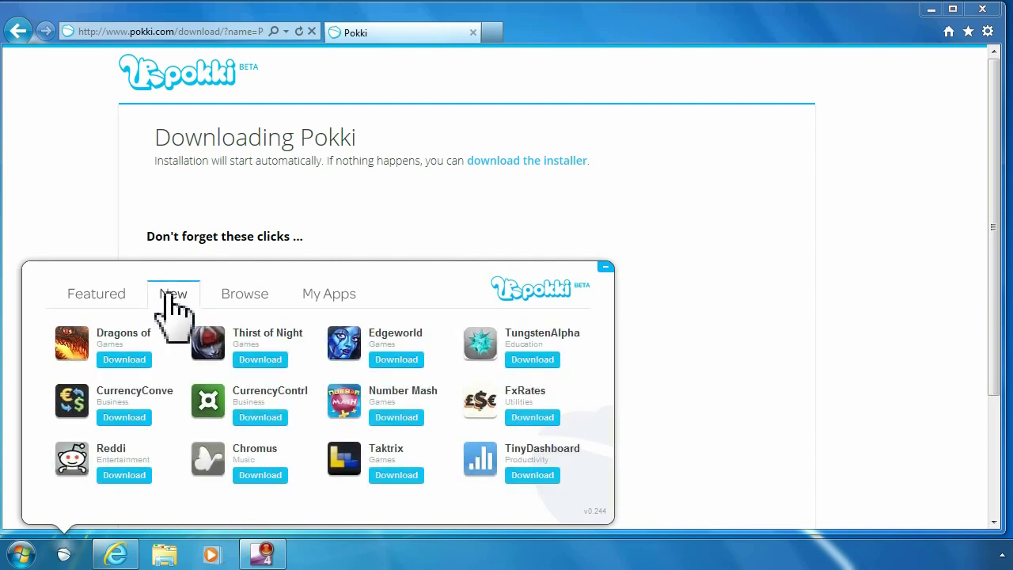
click(250, 299)
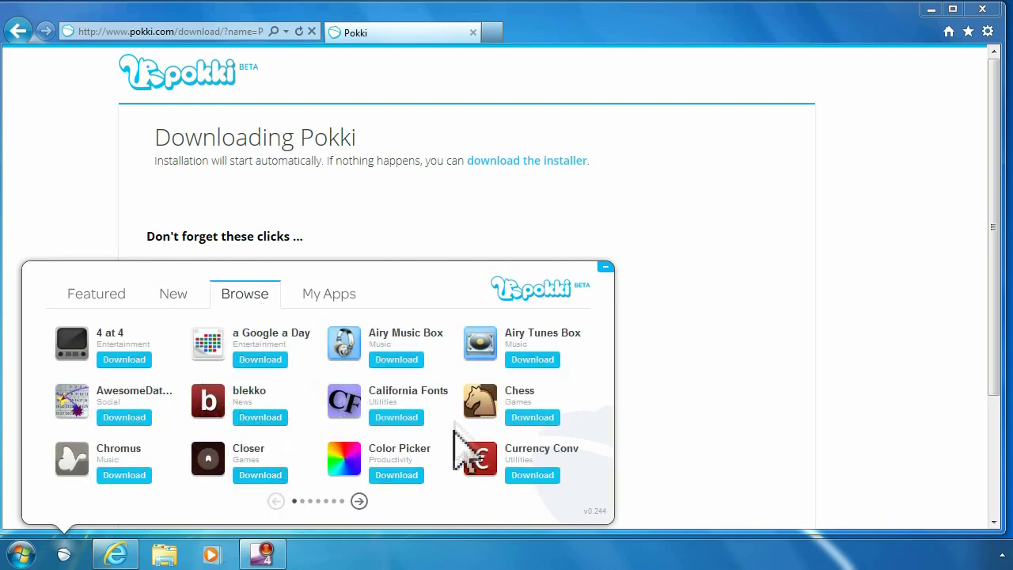
click(327, 309)
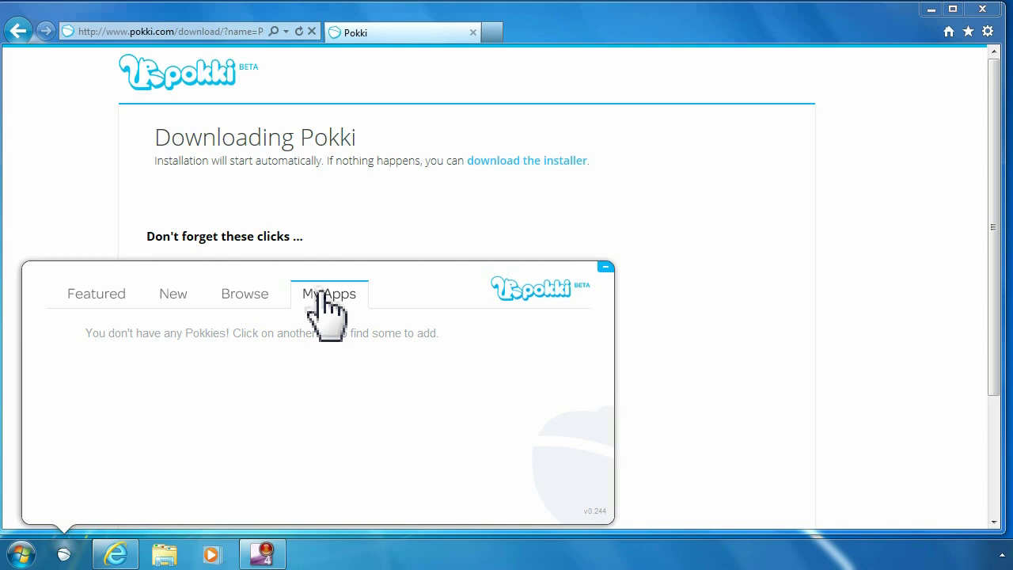
click(118, 309)
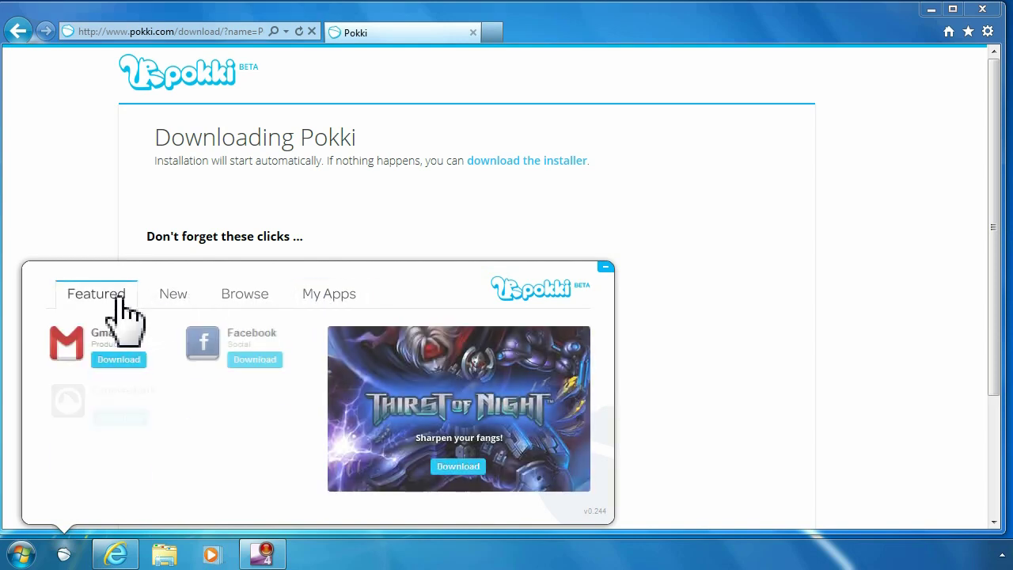
Step: Add the Facebook app and enter the account e-mail in its login form, fixing the domain typo
click(261, 361)
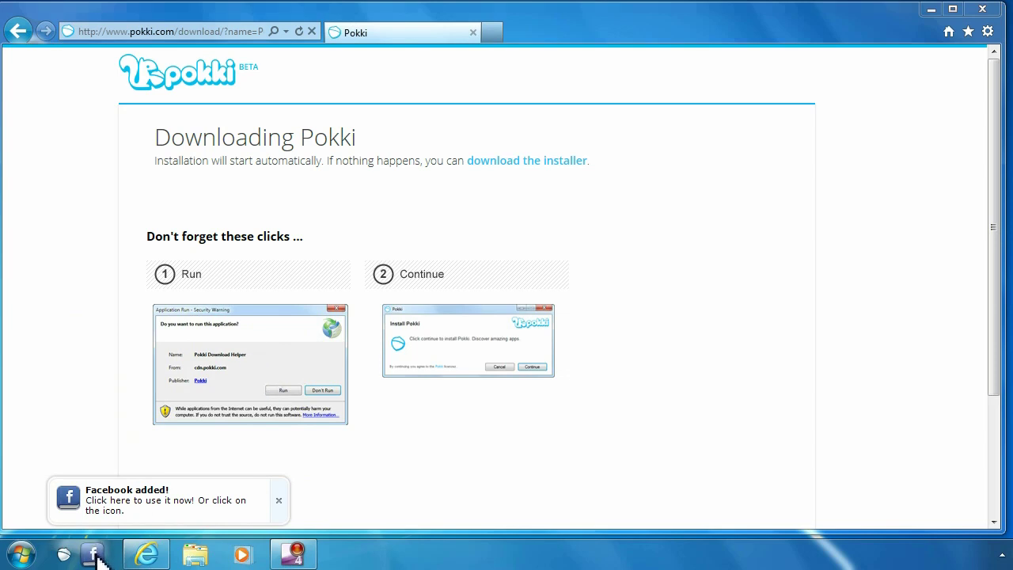
click(95, 554)
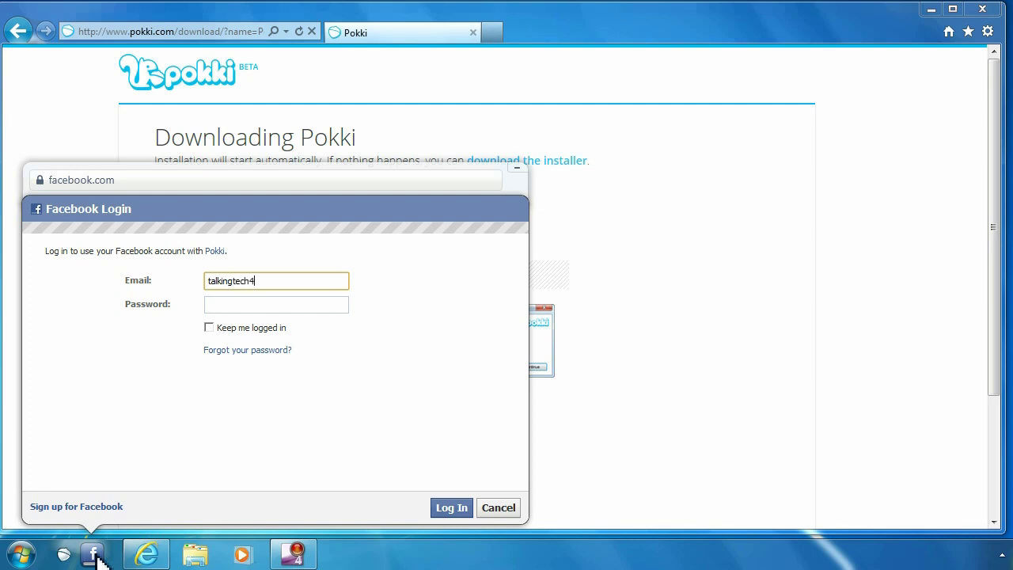
key(shift+Left)
key(shift+Left)
key(shift+Left)
key(shift+Left)
key(shift+Left)
key(Right)
key(Tab)
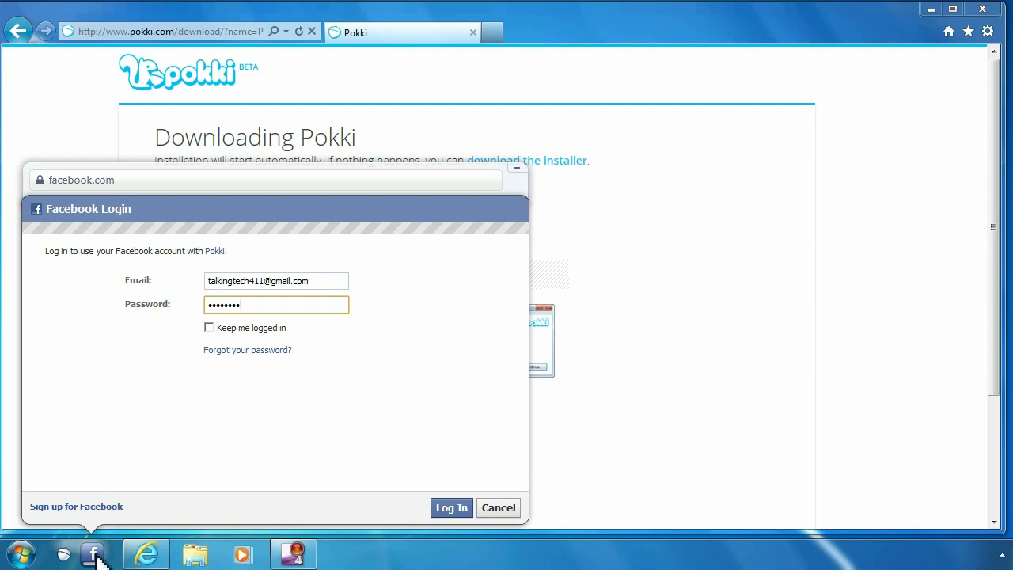
Step: Log in to Facebook, then hide, reopen and hide its news feed panel
click(451, 507)
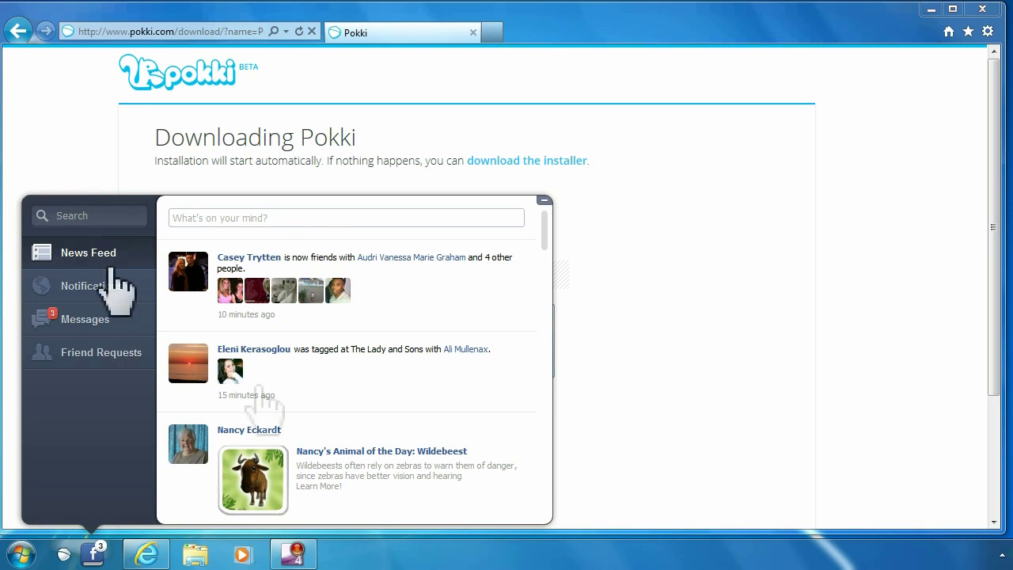
click(95, 556)
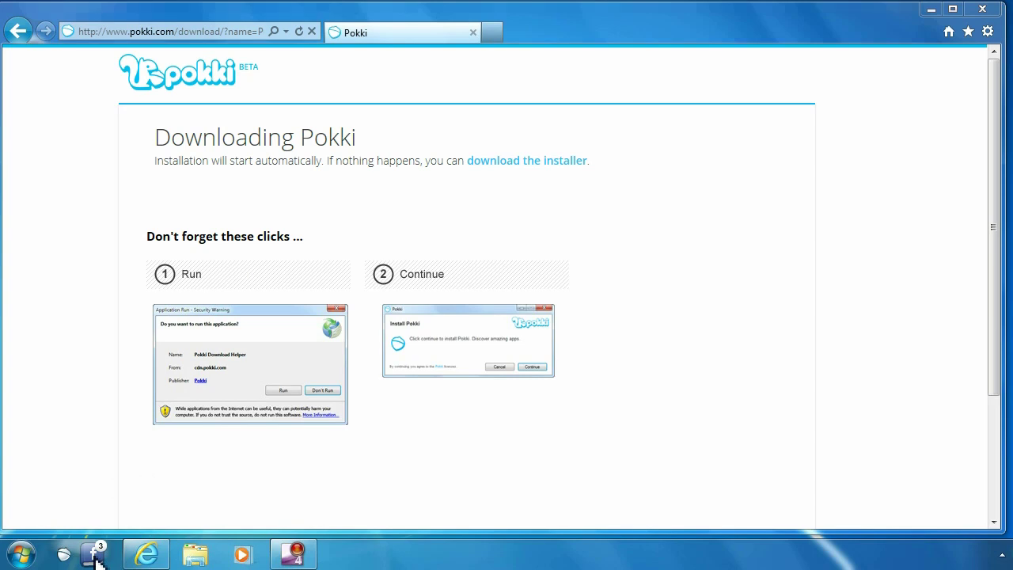
click(94, 556)
click(95, 556)
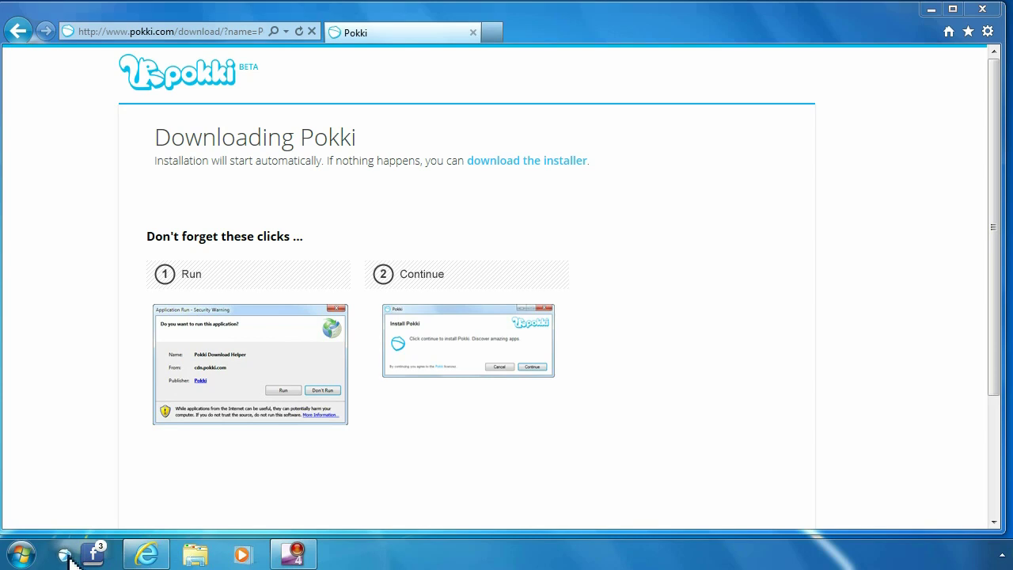
Step: Download Tweeki and Gmail from the launcher and move the Gmail icon beside Facebook
click(65, 555)
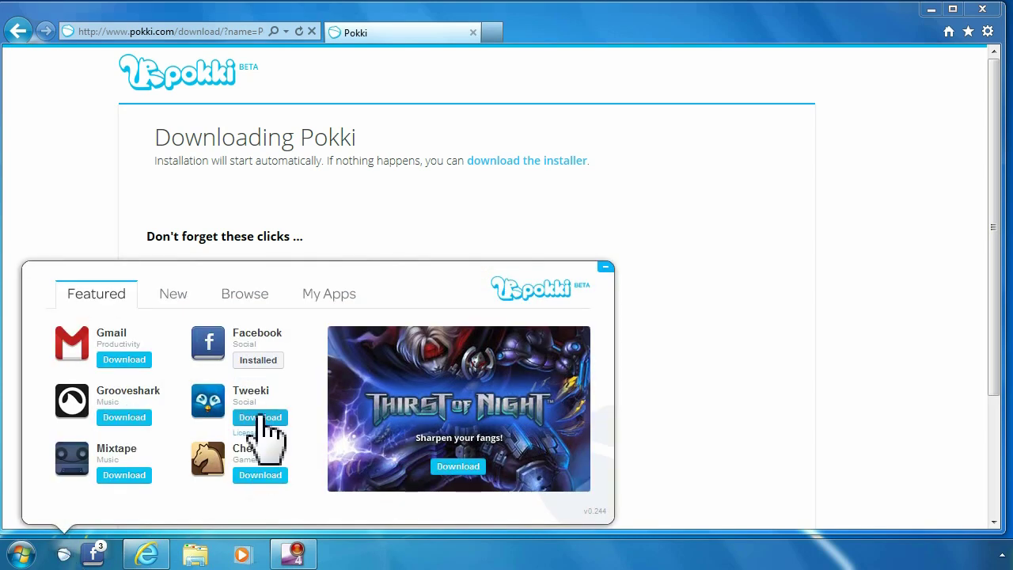
click(261, 418)
click(65, 557)
click(126, 362)
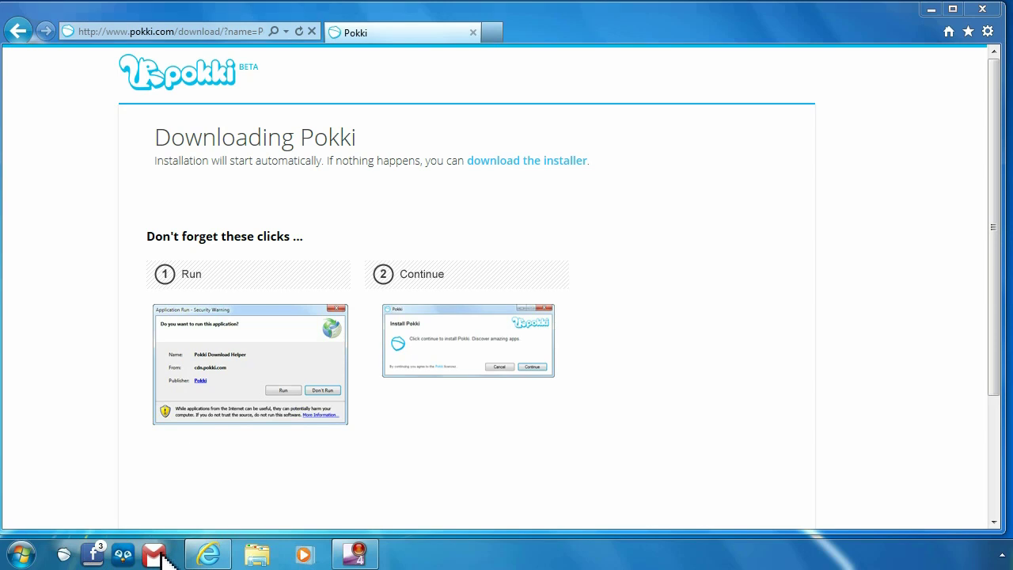
drag(162, 558, 119, 558)
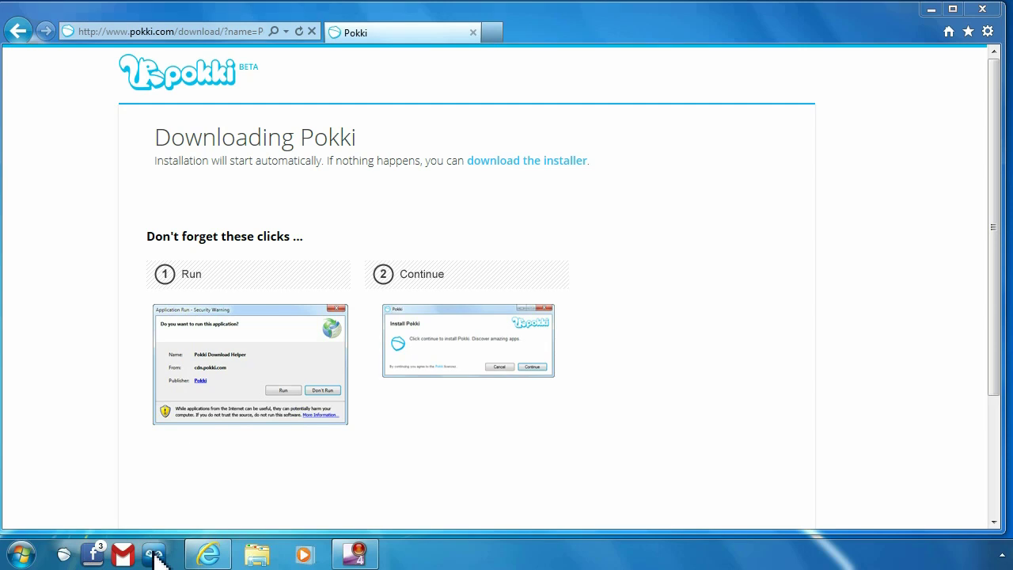
Step: Remove the Tweeki app from its taskbar icon menu and confirm the removal
right_click(155, 557)
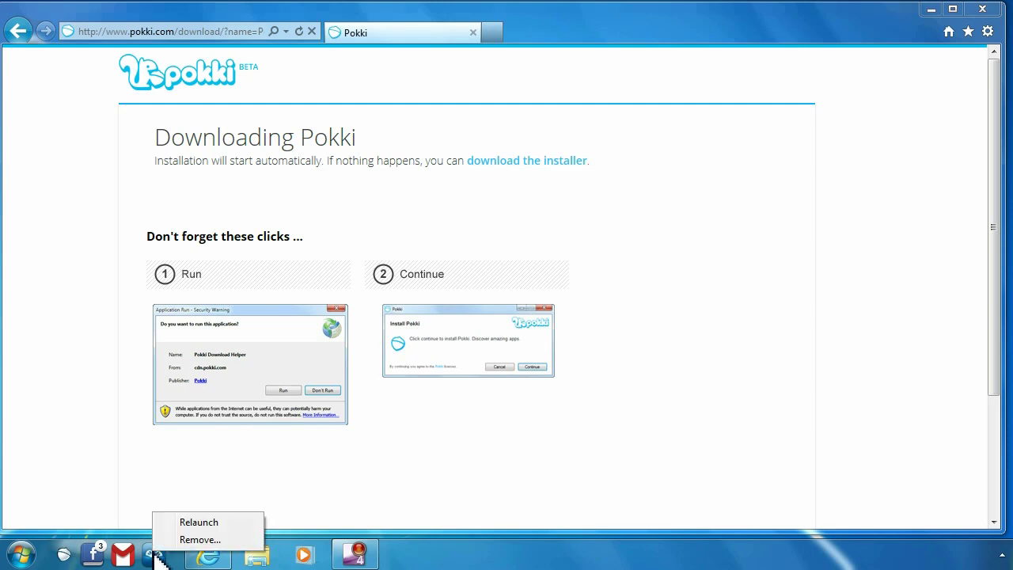
click(193, 541)
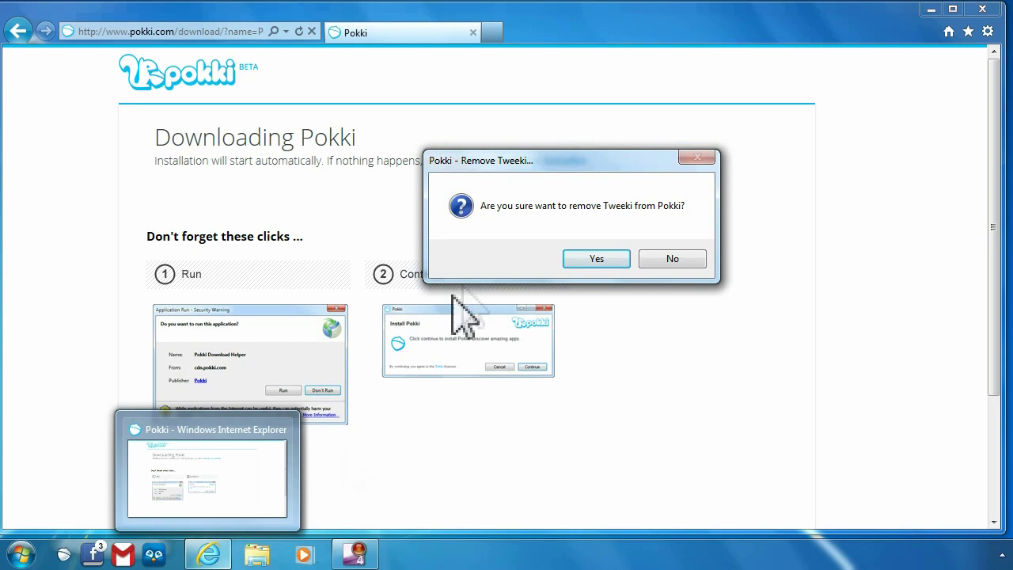
click(595, 261)
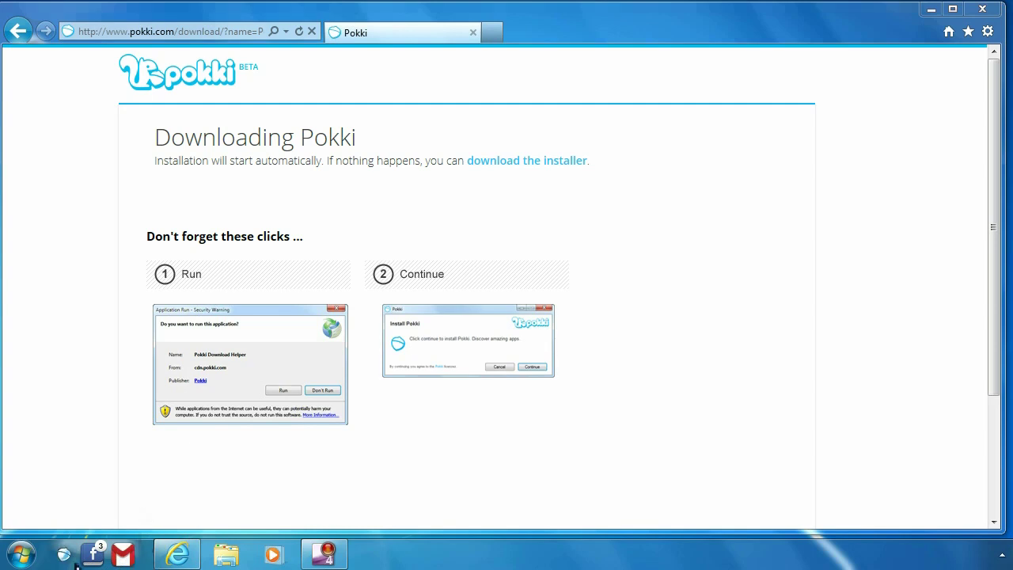
Step: Open Control Panel's Programs and Features and select Pokki 0.244 in the installed list
click(23, 557)
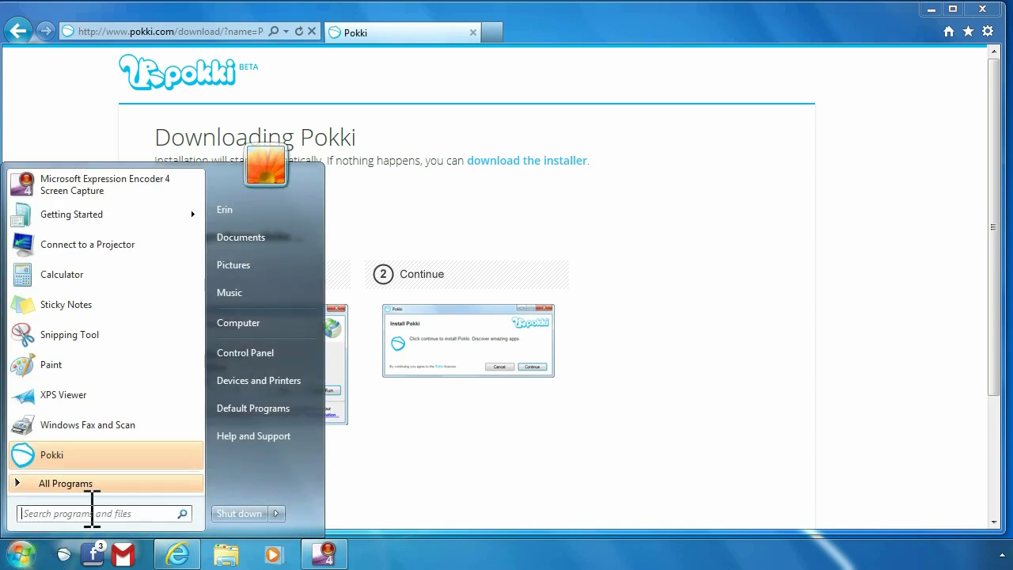
click(257, 355)
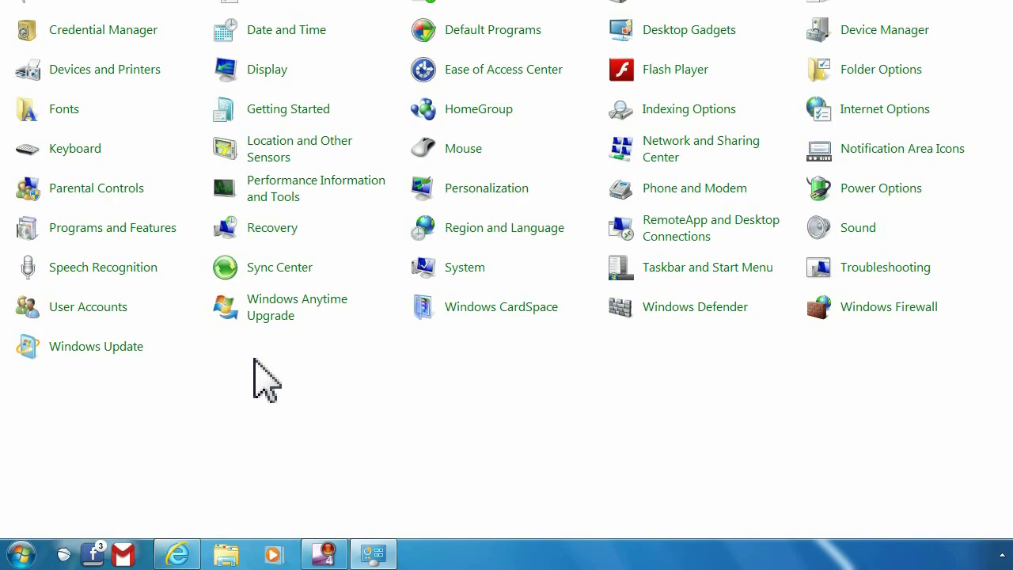
click(82, 234)
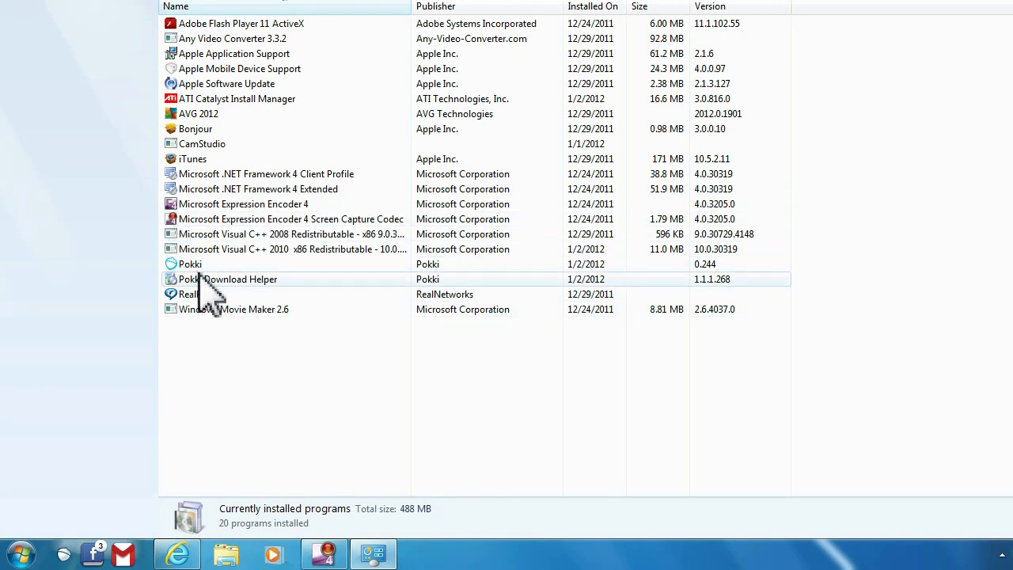
click(198, 270)
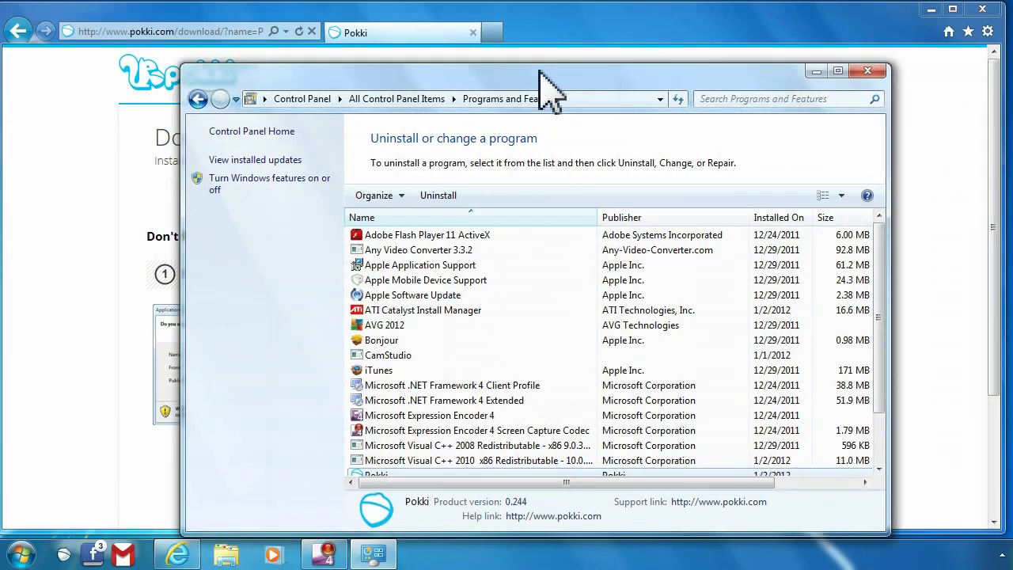
drag(539, 70, 390, 41)
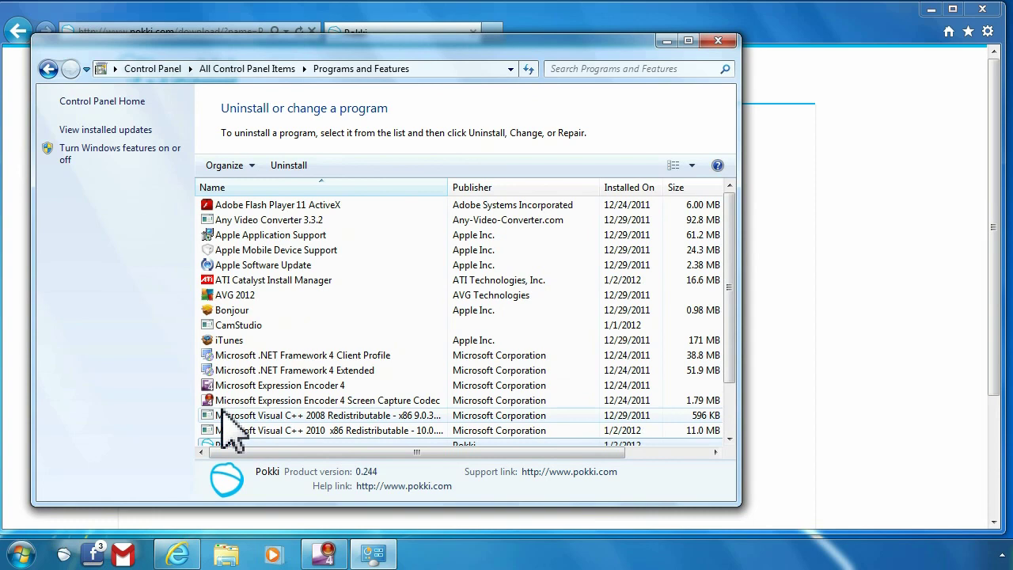
scroll(266, 396, down, 2)
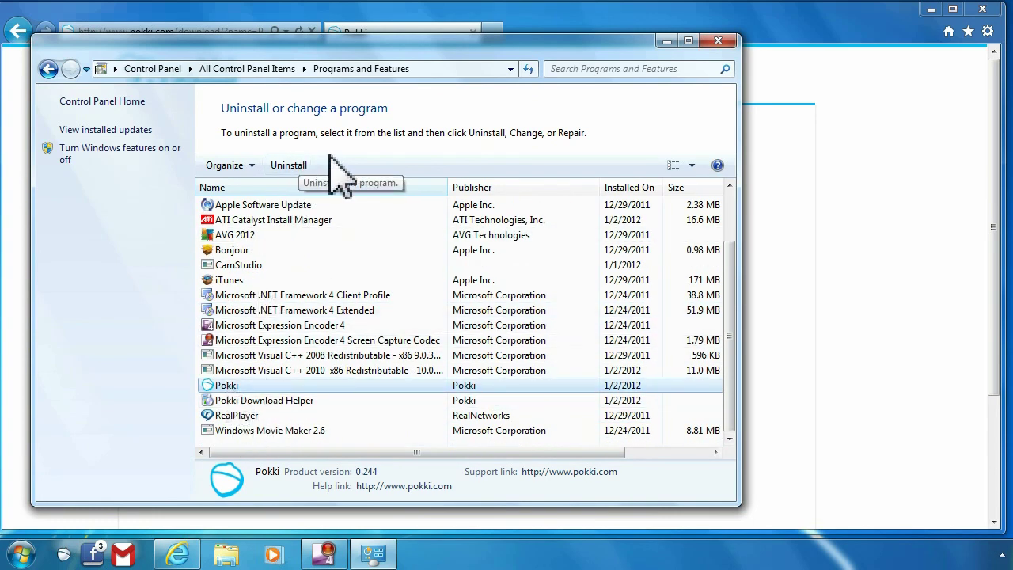
Step: Close the Programs and Features window to return to Internet Explorer
click(718, 42)
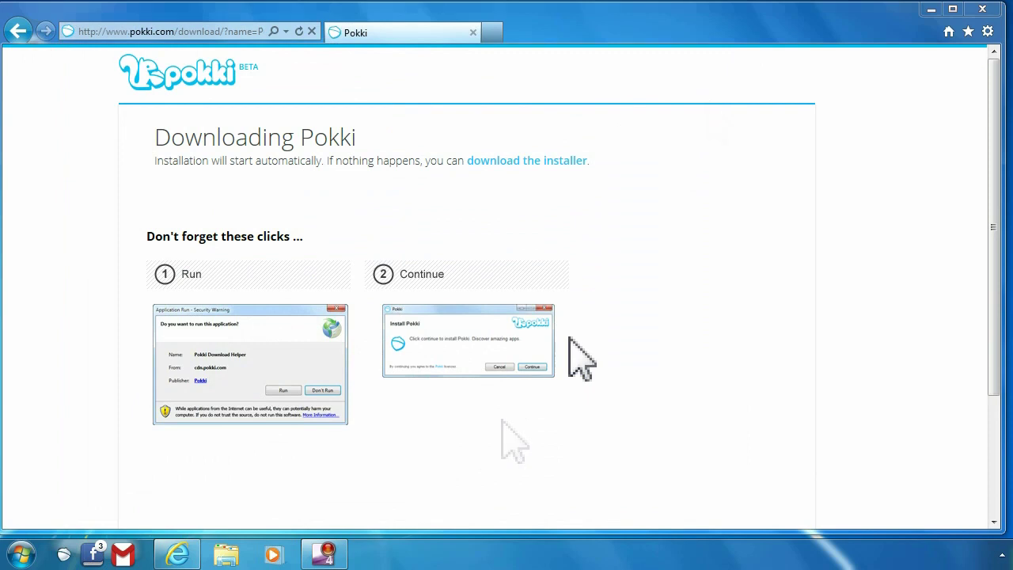